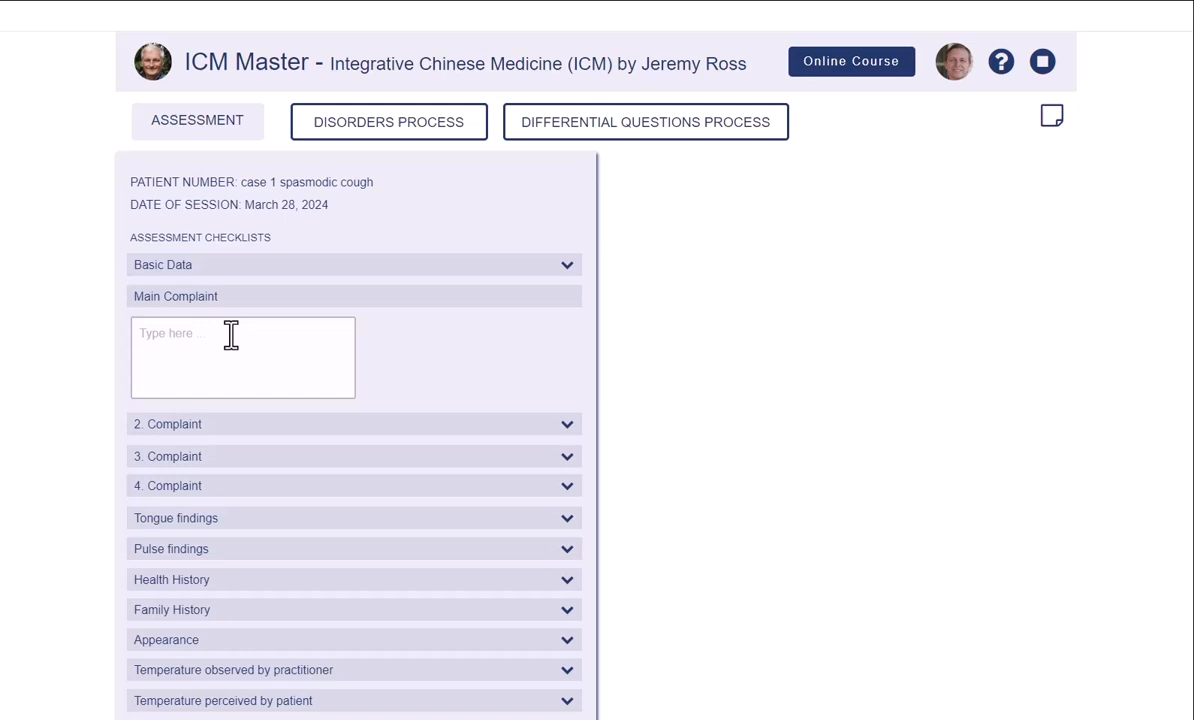
- Enter the main complaint 'spasmodic cough difficult expectoration, some pain on coughing'
left_click(231, 335)
type("spa")
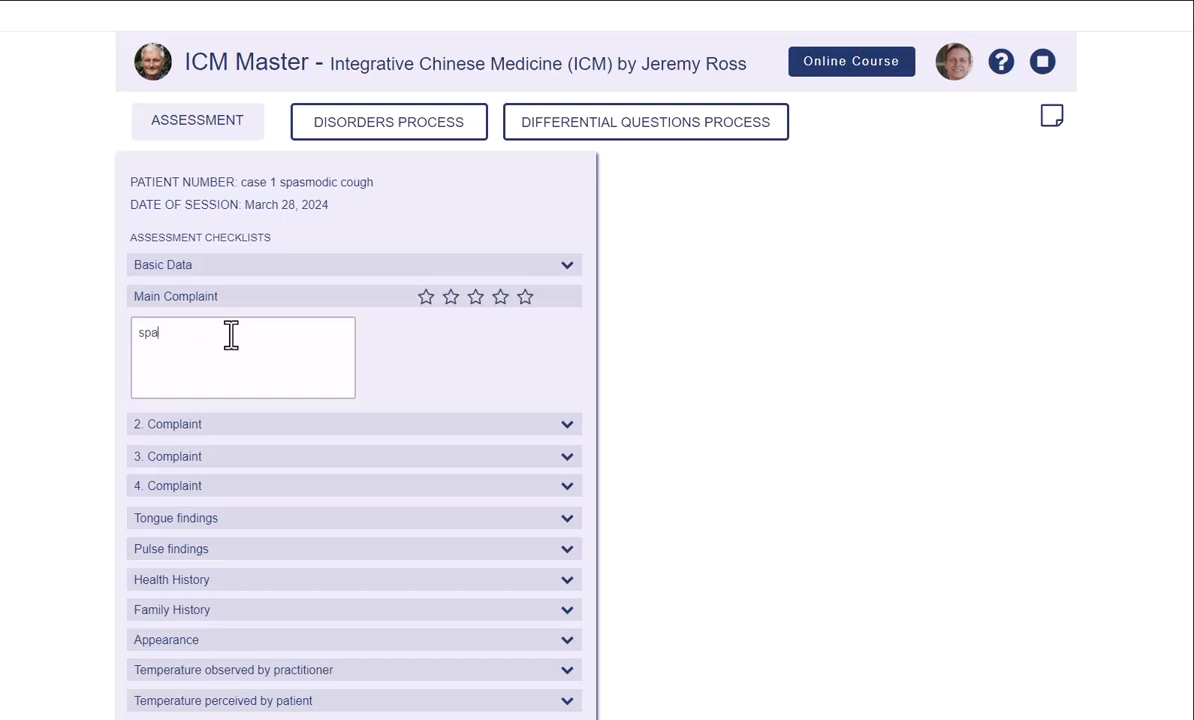
type("smodic cough difficult expector")
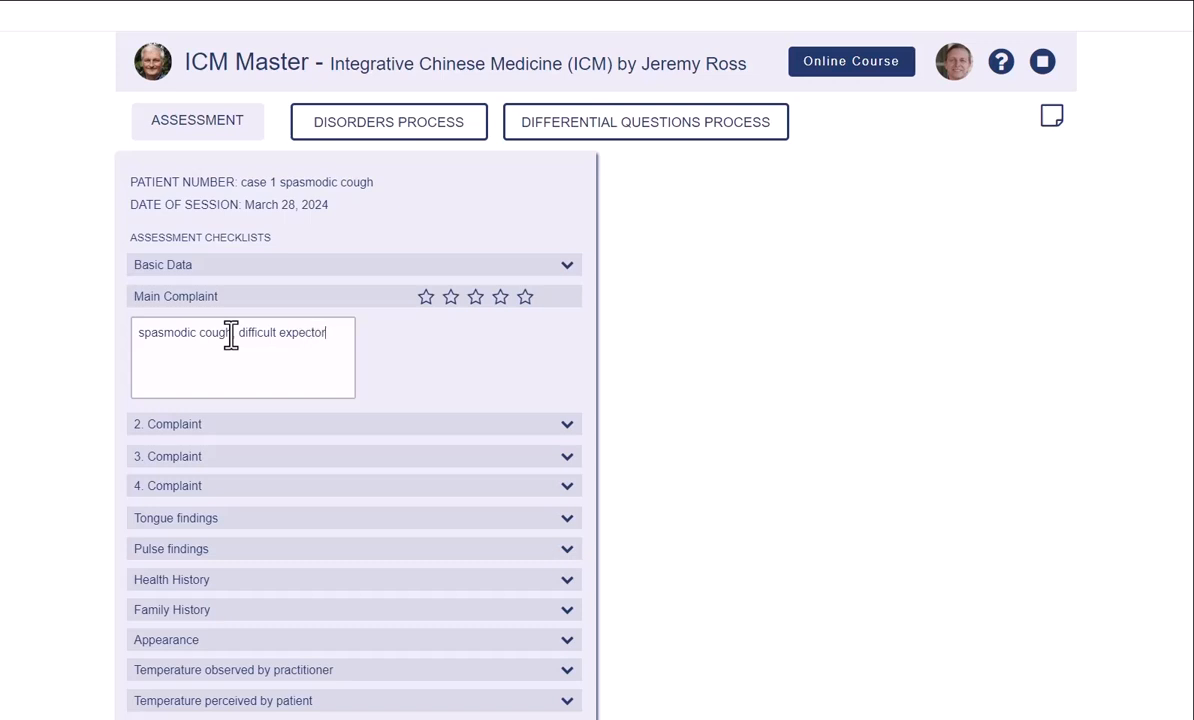
type("ation")
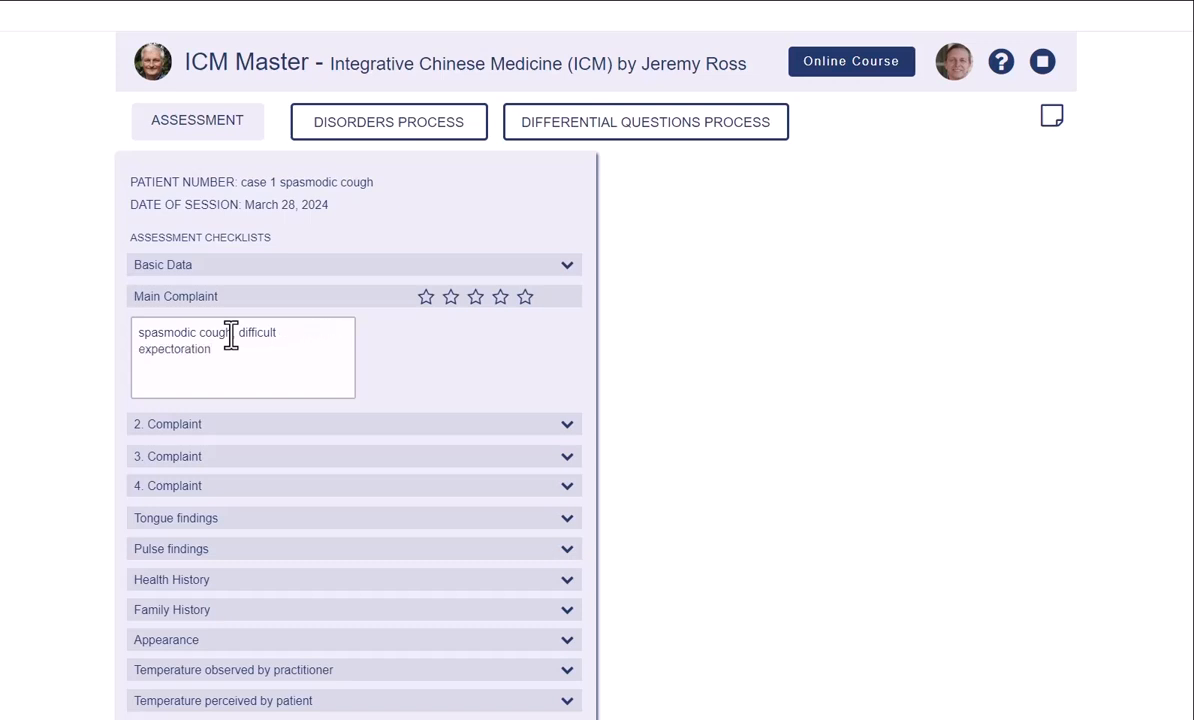
type(", some pain on coughing")
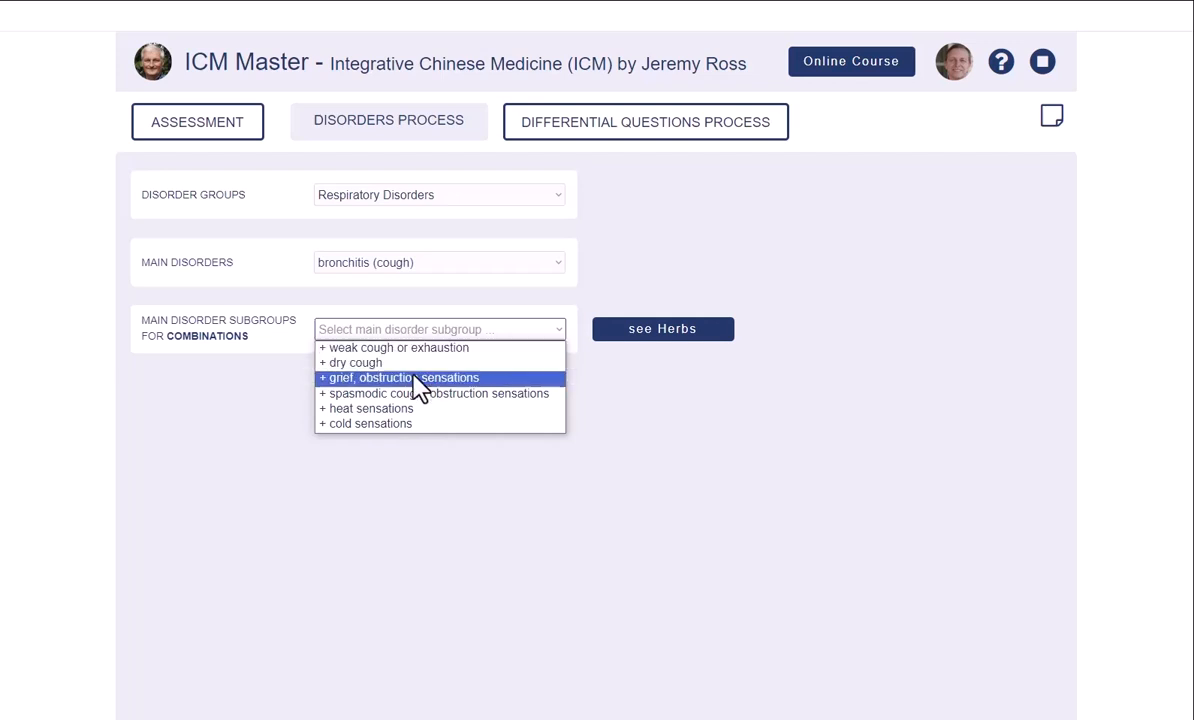
- Choose the '+ spasmodic cough, obstruction sensations' subgroup and hide the syndrome tags
left_click(411, 394)
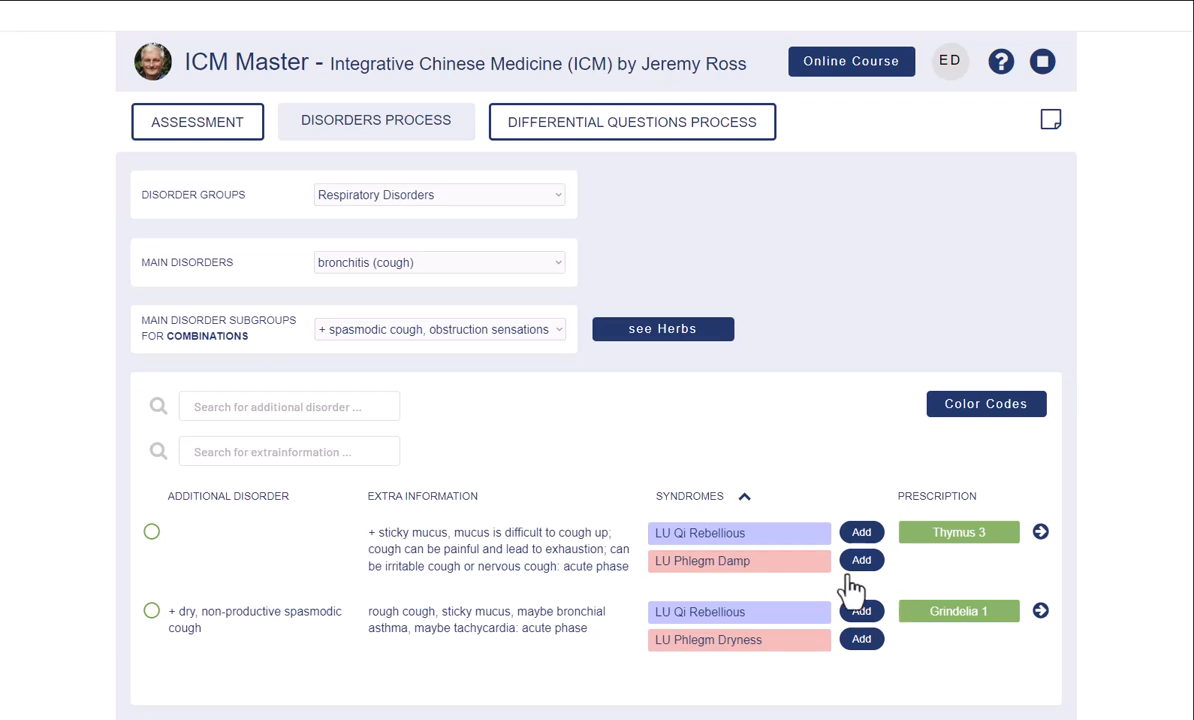
left_click(745, 500)
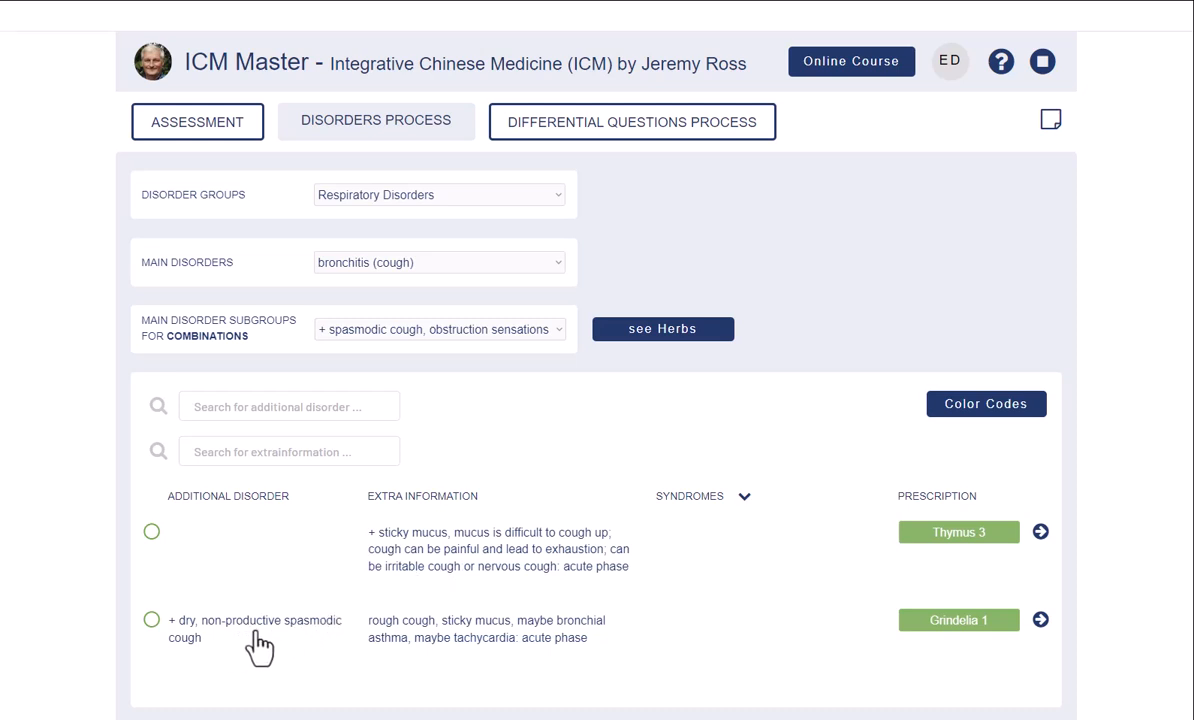
- Analyze Thymus 3, showing Thymus, Lobelia, Prunus and Glycyrrhiza at dose 1
left_click(1040, 533)
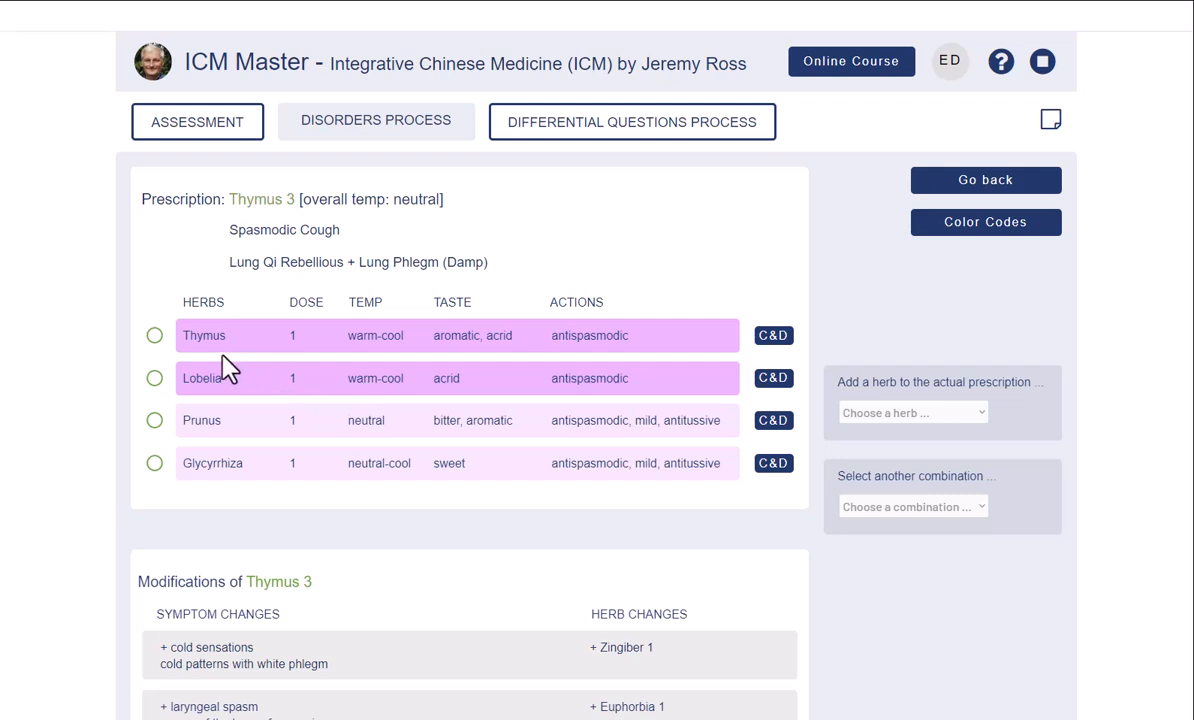
- Include Thymus, Lobelia, Prunus and Glycyrrhiza and display the final prescription form
left_click(155, 340)
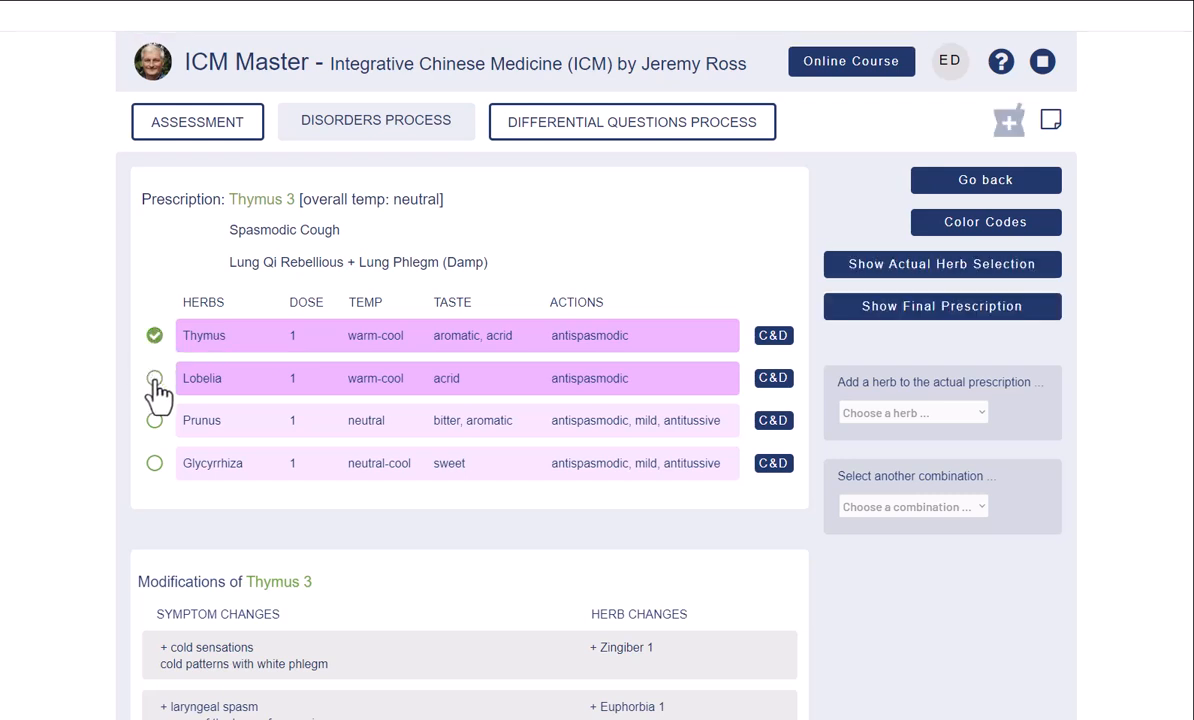
left_click(155, 382)
left_click(155, 421)
left_click(155, 464)
left_click(895, 315)
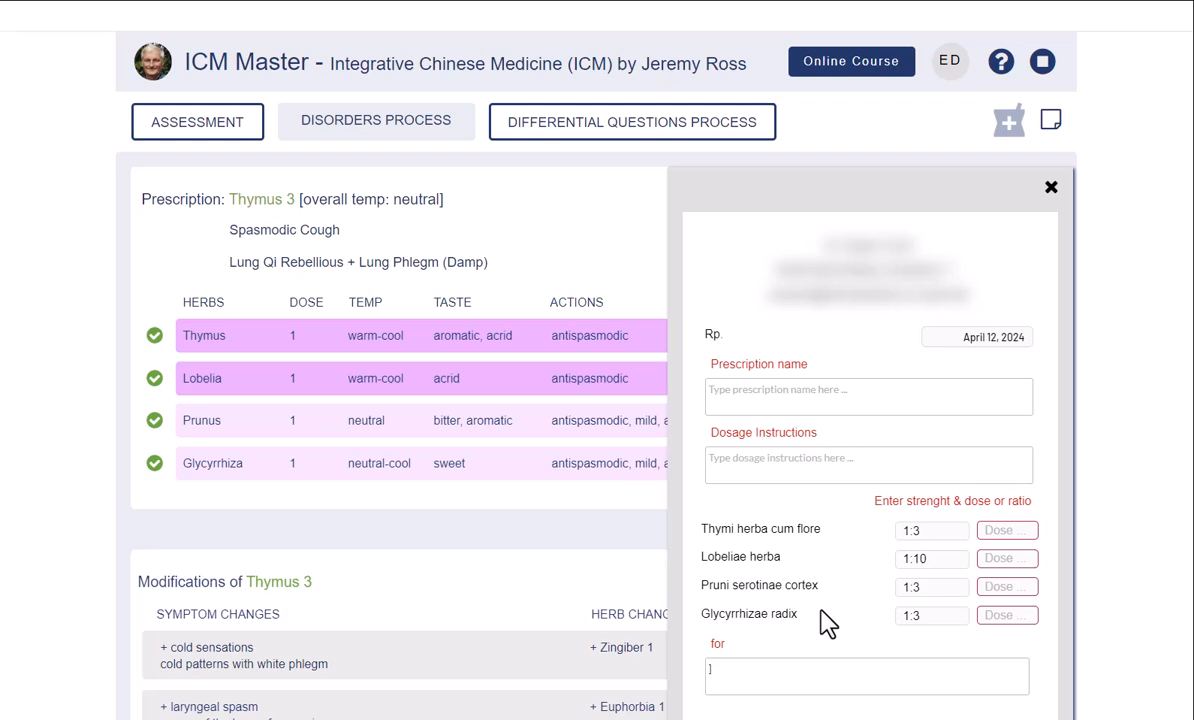
- Name it 'spasmodic cough, acute'; dosage: 200 ml bottle, 5 ml in 25 ml water, 3 times daily
left_click(779, 393)
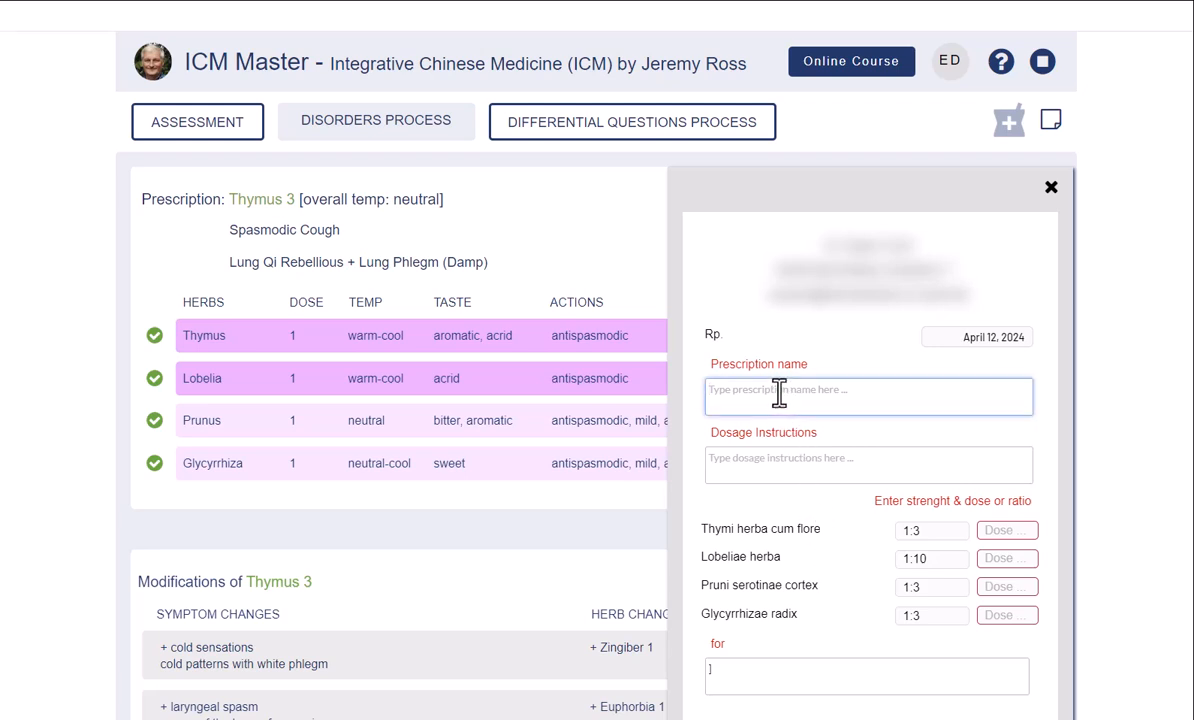
type("spasmodic cough, acute")
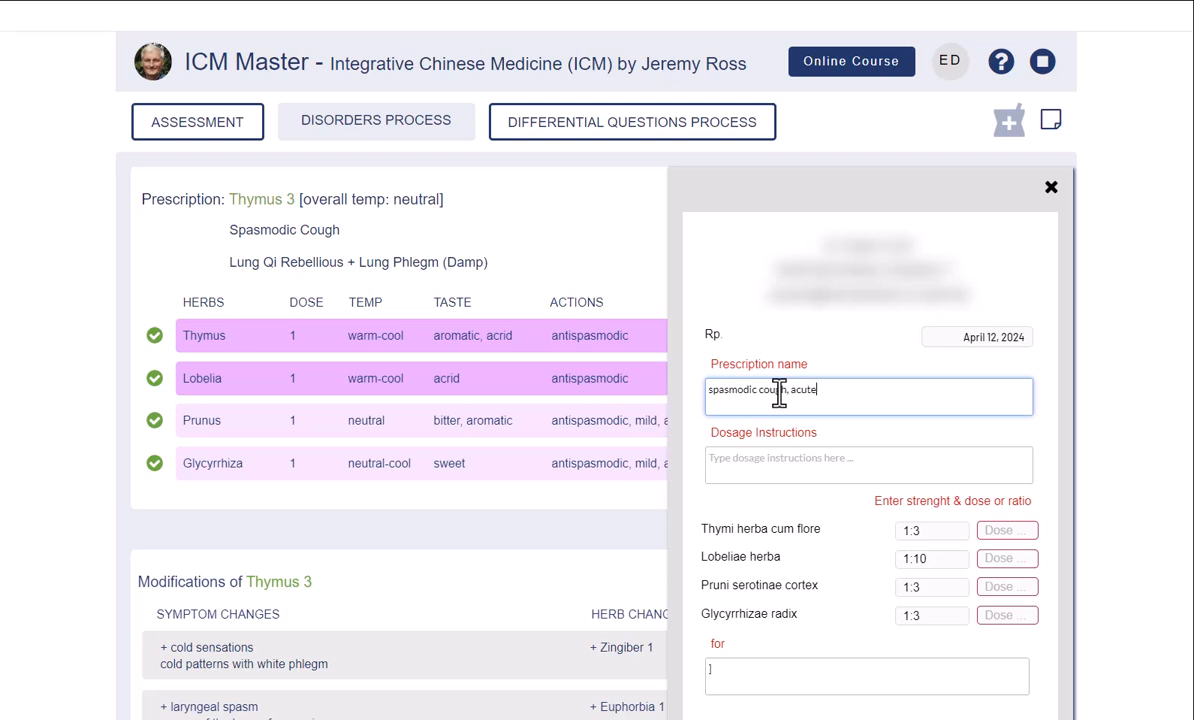
type(", ")
type("[]")
type("date")
left_click(755, 457)
type("2")
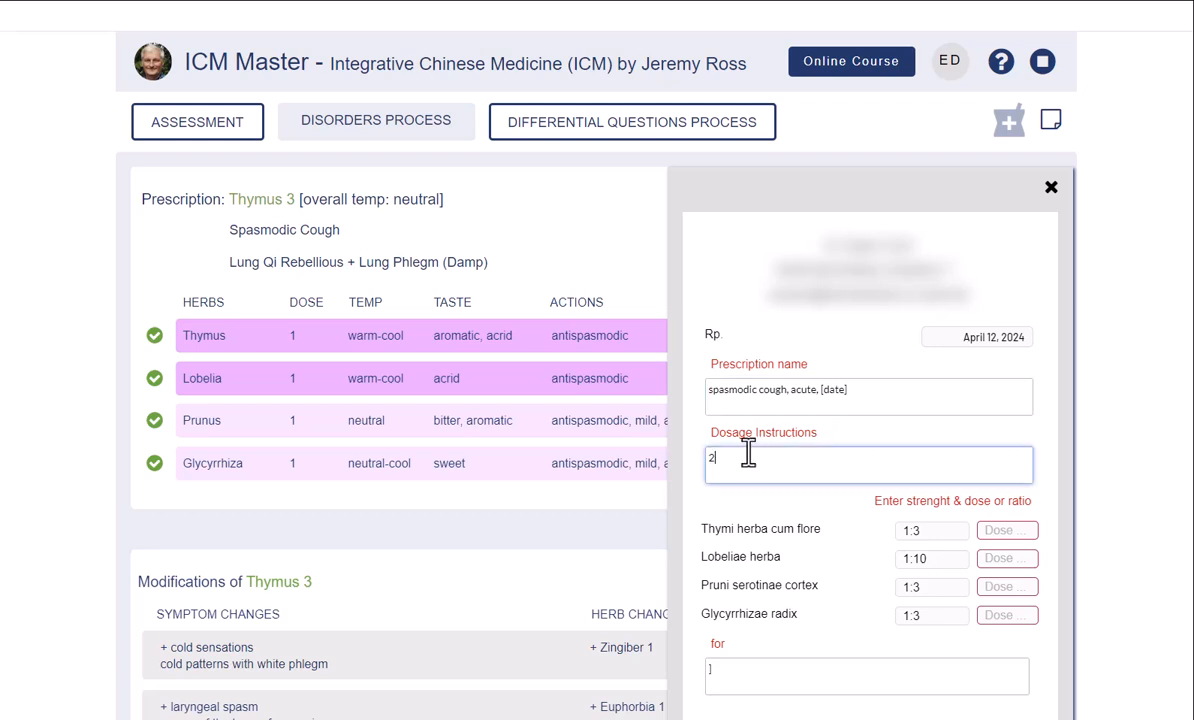
type("00 ml g")
type("ottle")
key("Return")
type("5 ml in 25 ml")
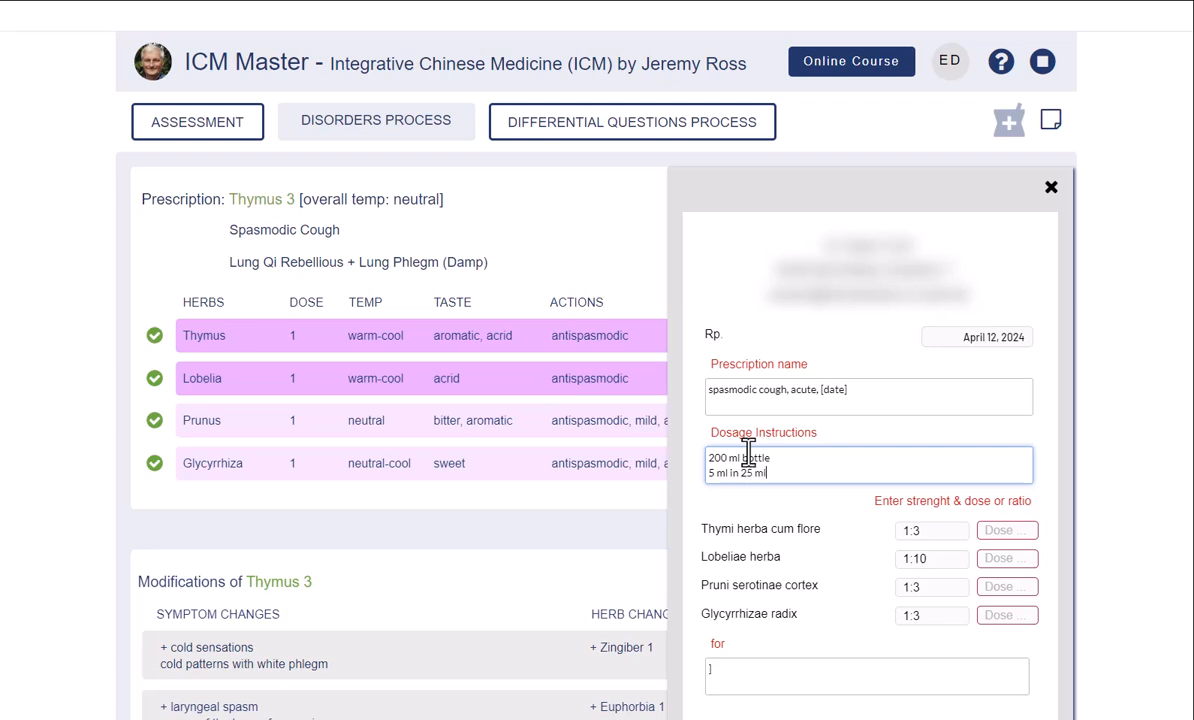
type(" water,")
type("3 times per day")
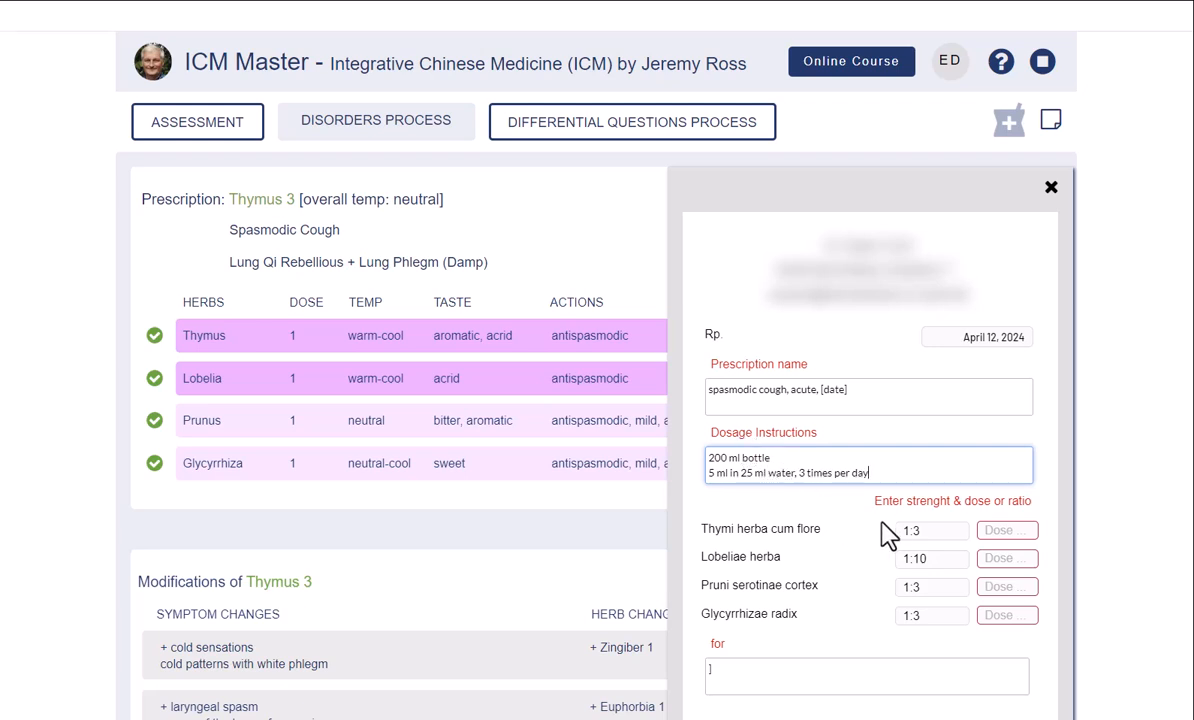
- Review the strength values of Thymi herba, Lobeliae herba, Pruni serotinae cortex and Glycyrrhizae radix
left_click(920, 536)
left_click(922, 560)
left_click(920, 588)
left_click(929, 612)
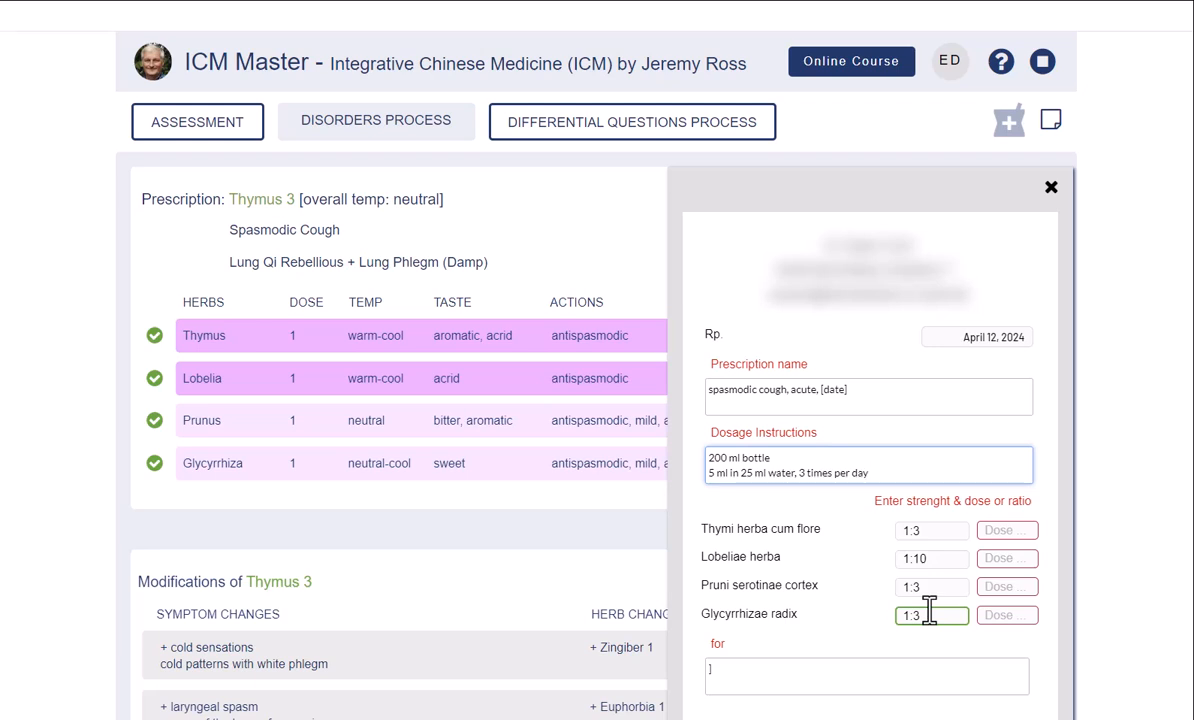
- Set dose 1 for Thymi herba, Lobeliae herba, Pruni serotinae cortex and Glycyrrhizae radix
left_click(999, 530)
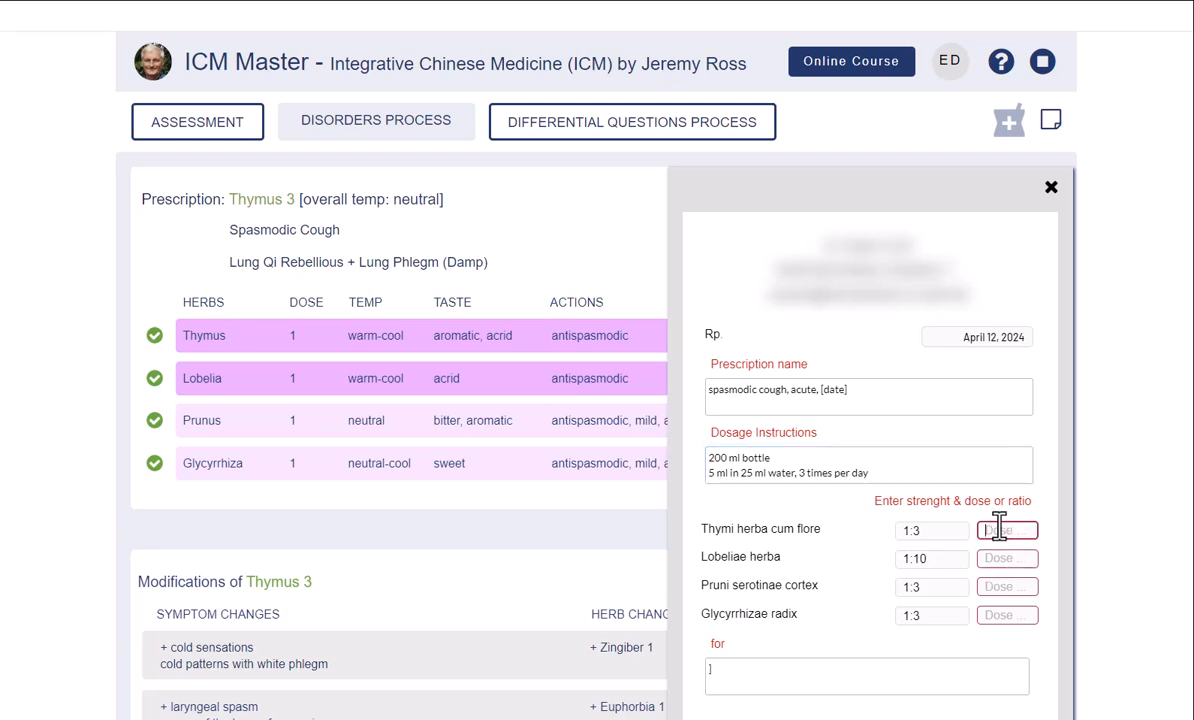
type("1")
left_click(992, 558)
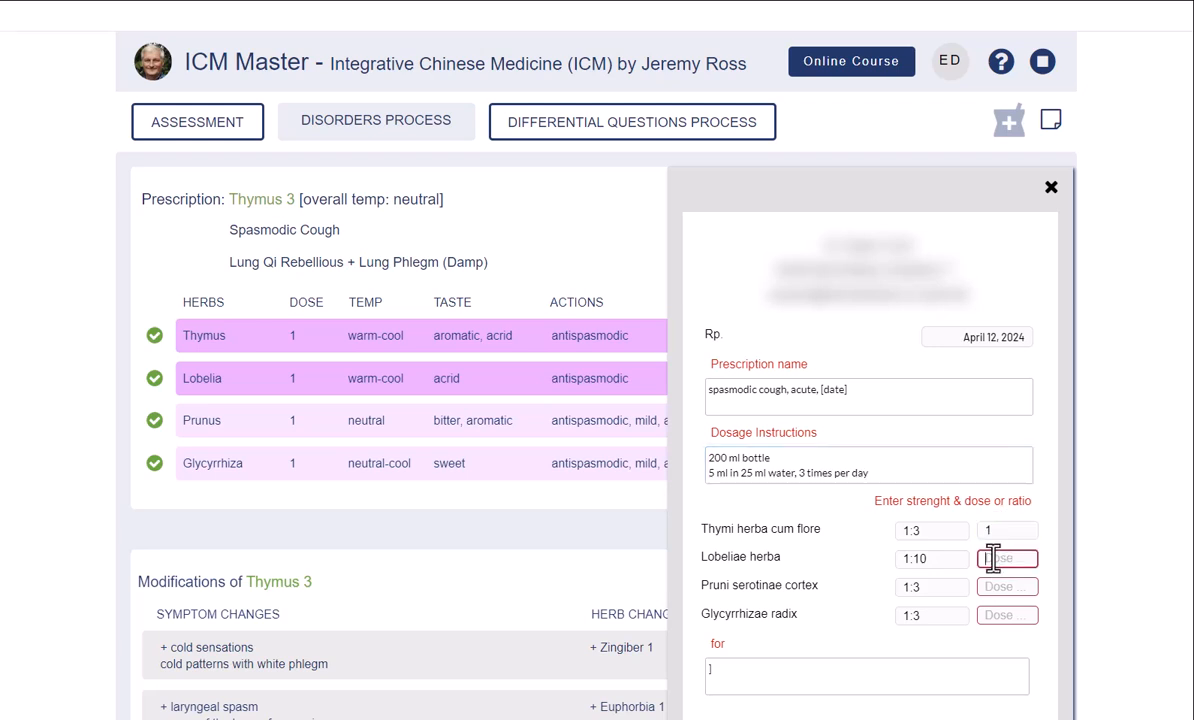
type("1")
left_click(988, 588)
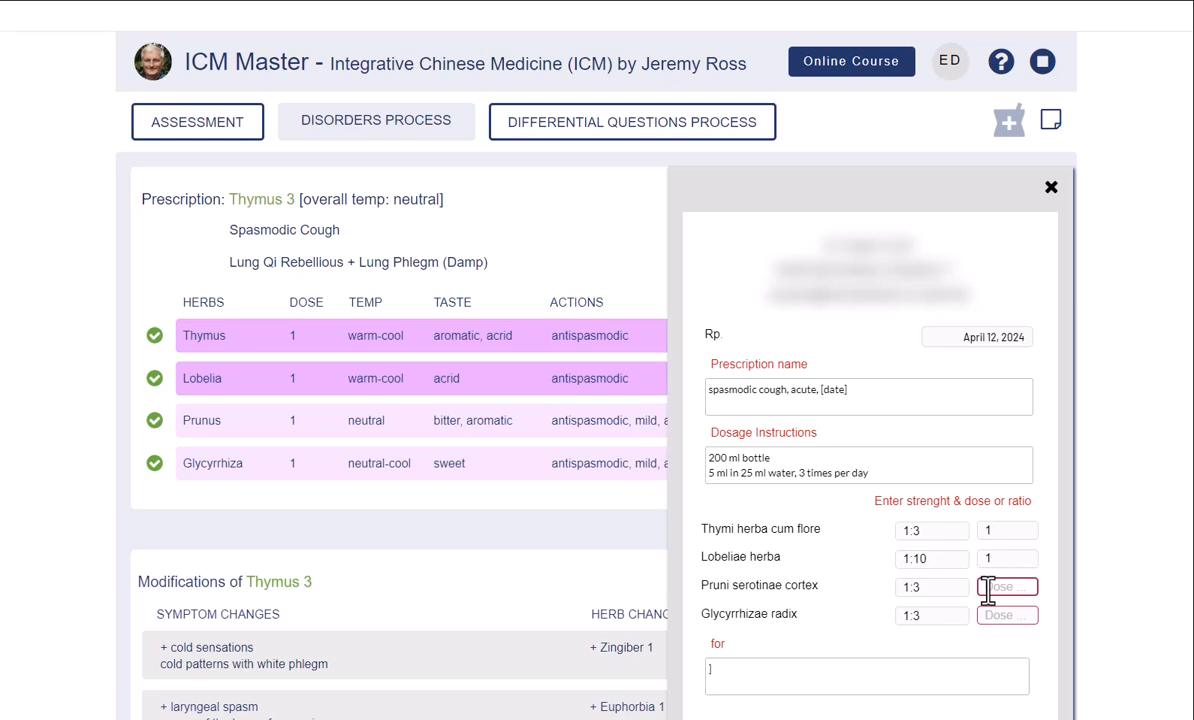
type("1")
left_click(988, 615)
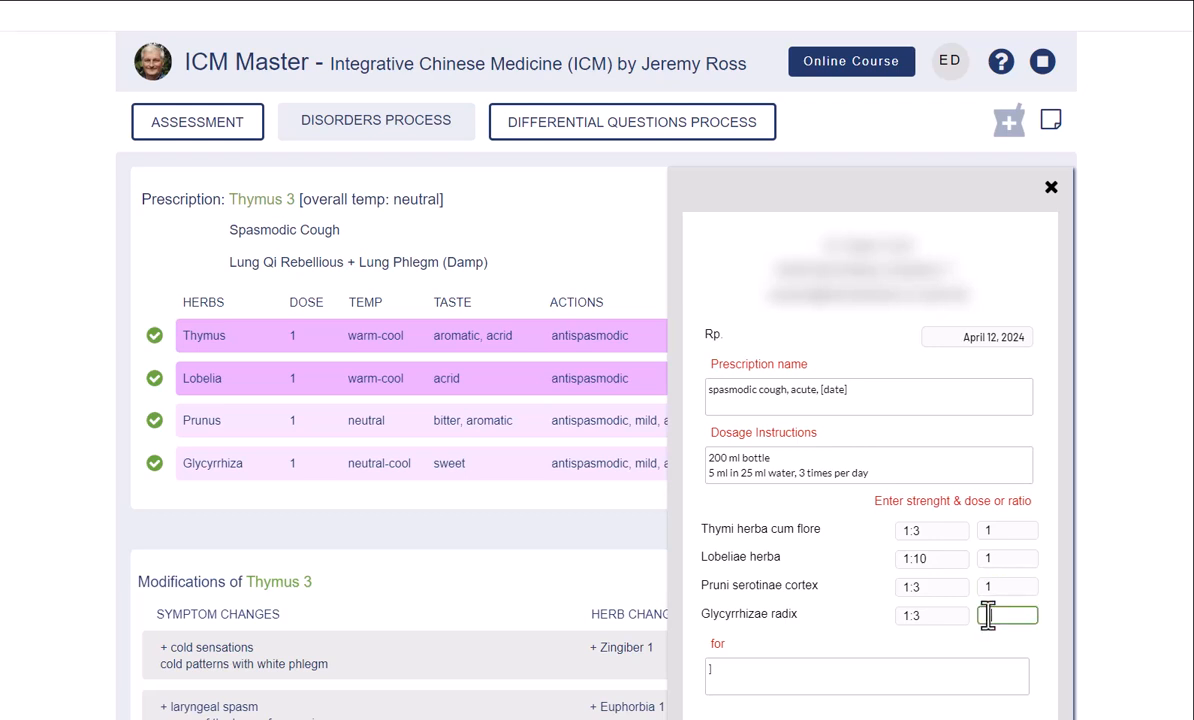
type("1")
- Fill the 'for' field with the placeholder '[name, address, eMail]'
left_click(805, 669)
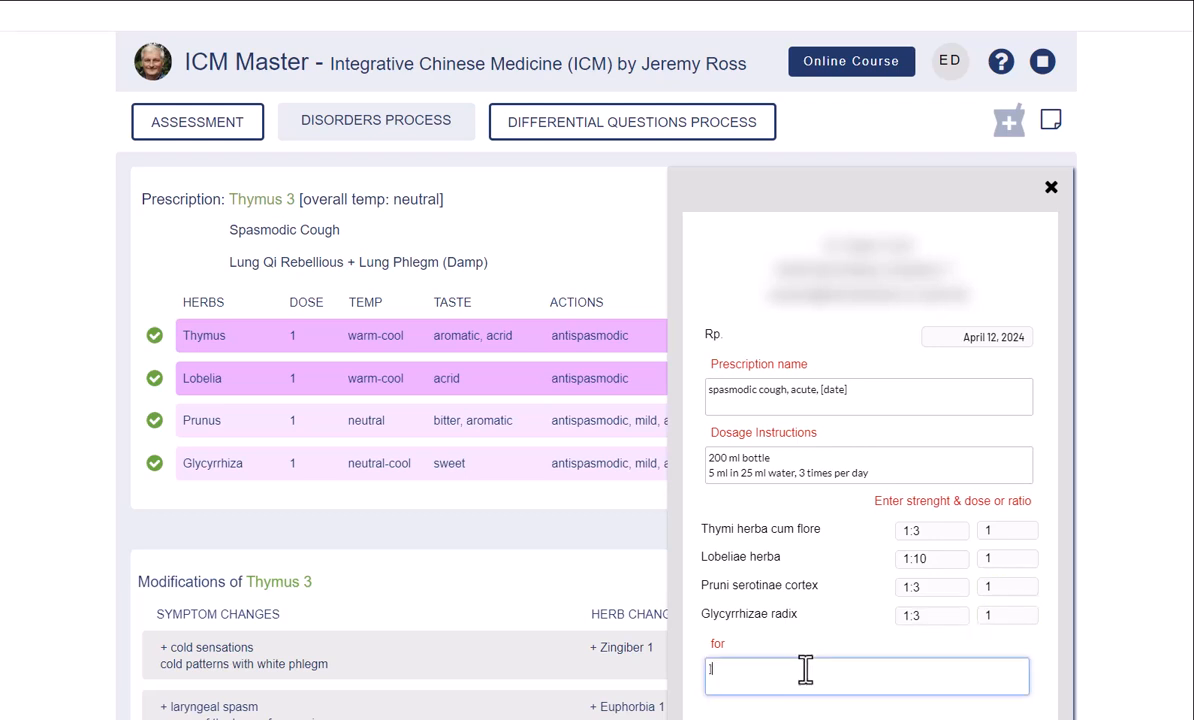
key("BackSpace")
type("[name, address, eMa")
scroll(805, 669, "down", 3)
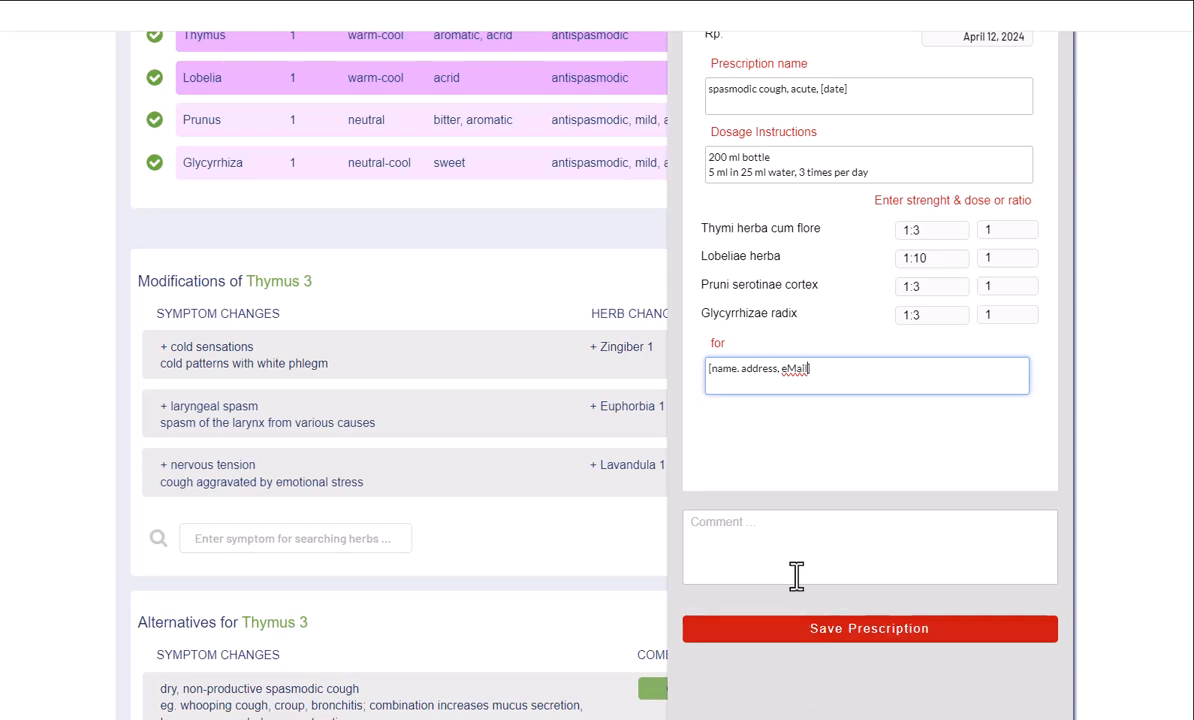
- Add the comment 'patient has headaches, but we don't treat these this time' and save
left_click(772, 522)
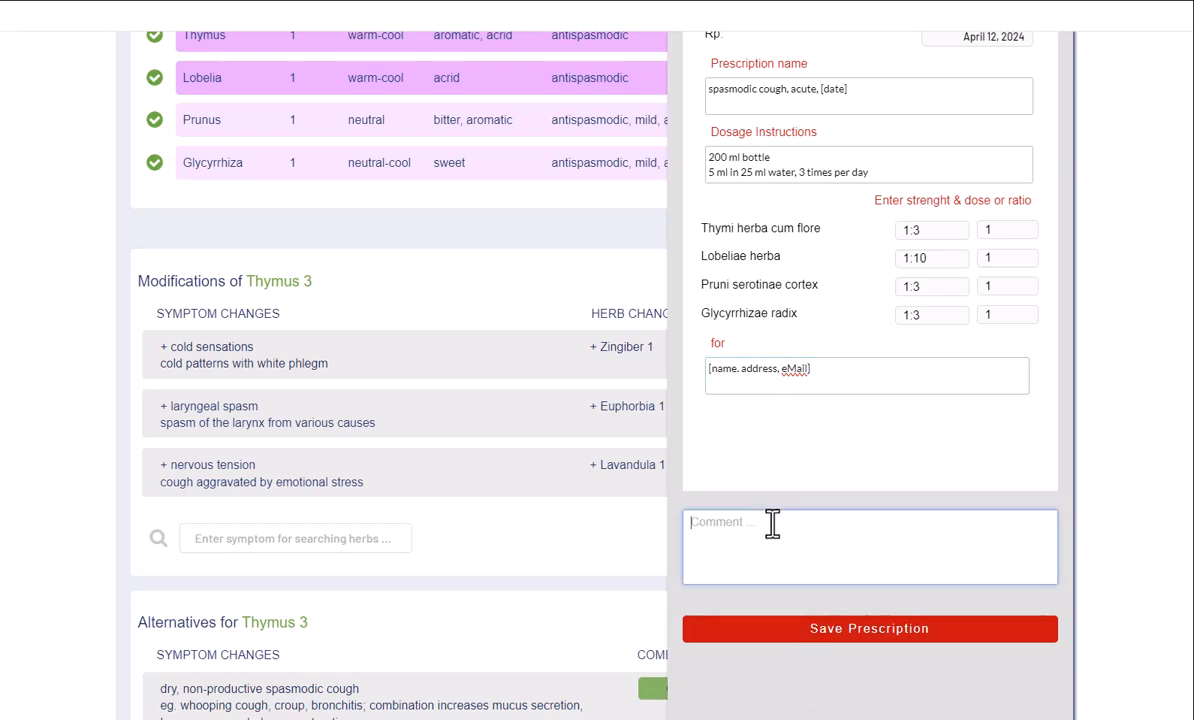
type("patien")
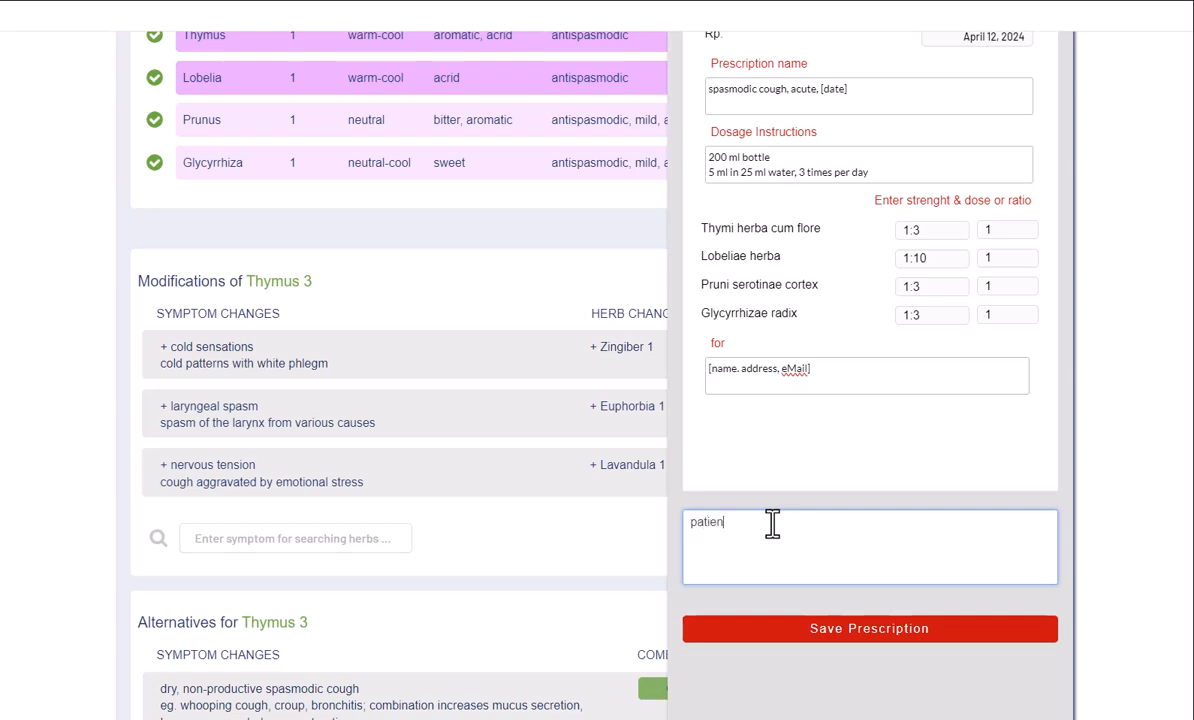
type("t has headaches, but we don't treat ")
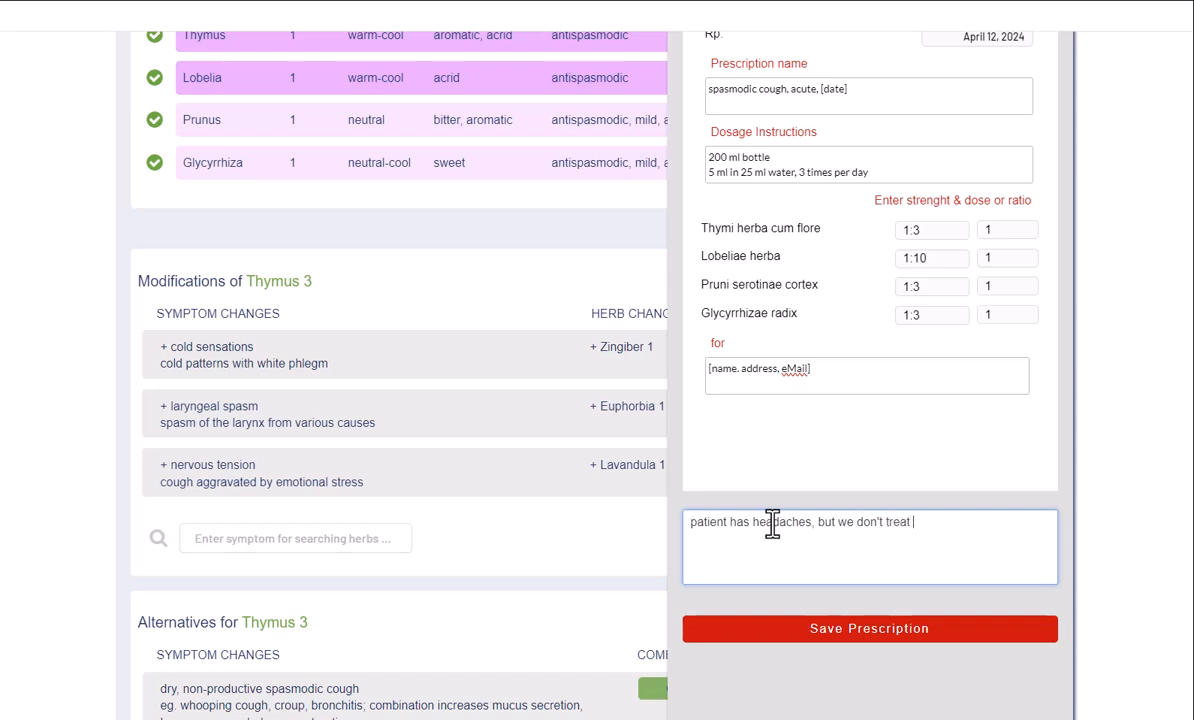
type("these this time")
left_click(816, 638)
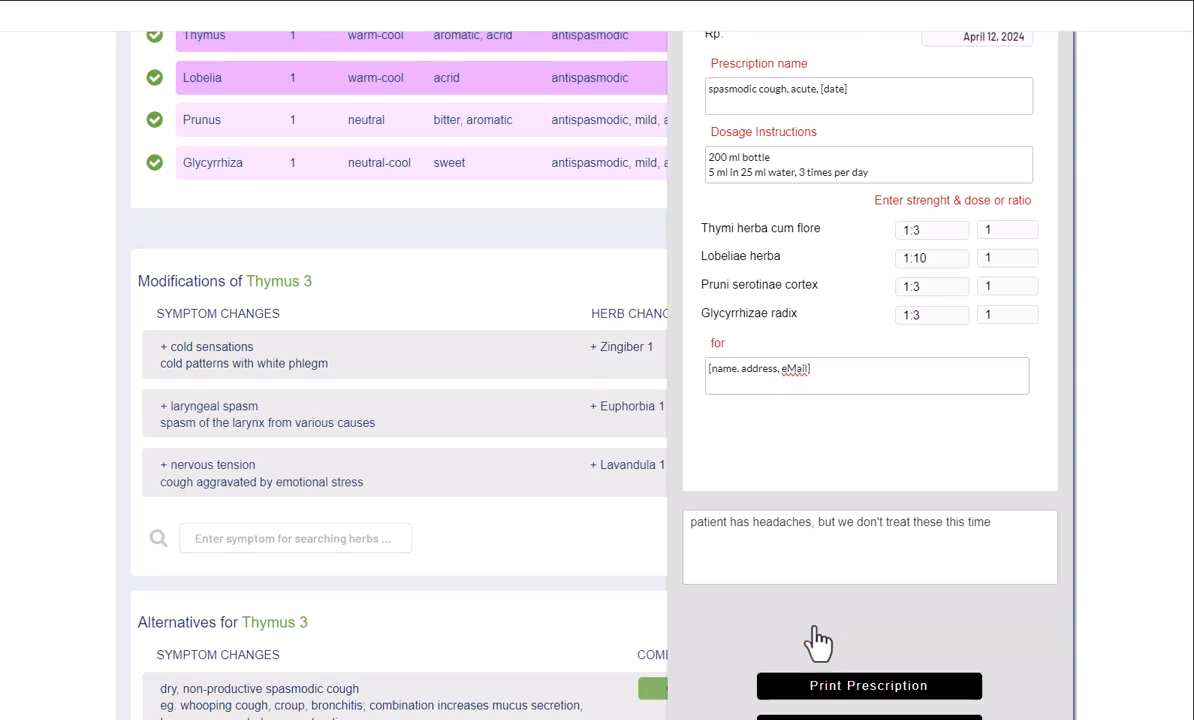
scroll(816, 640, "down", 3)
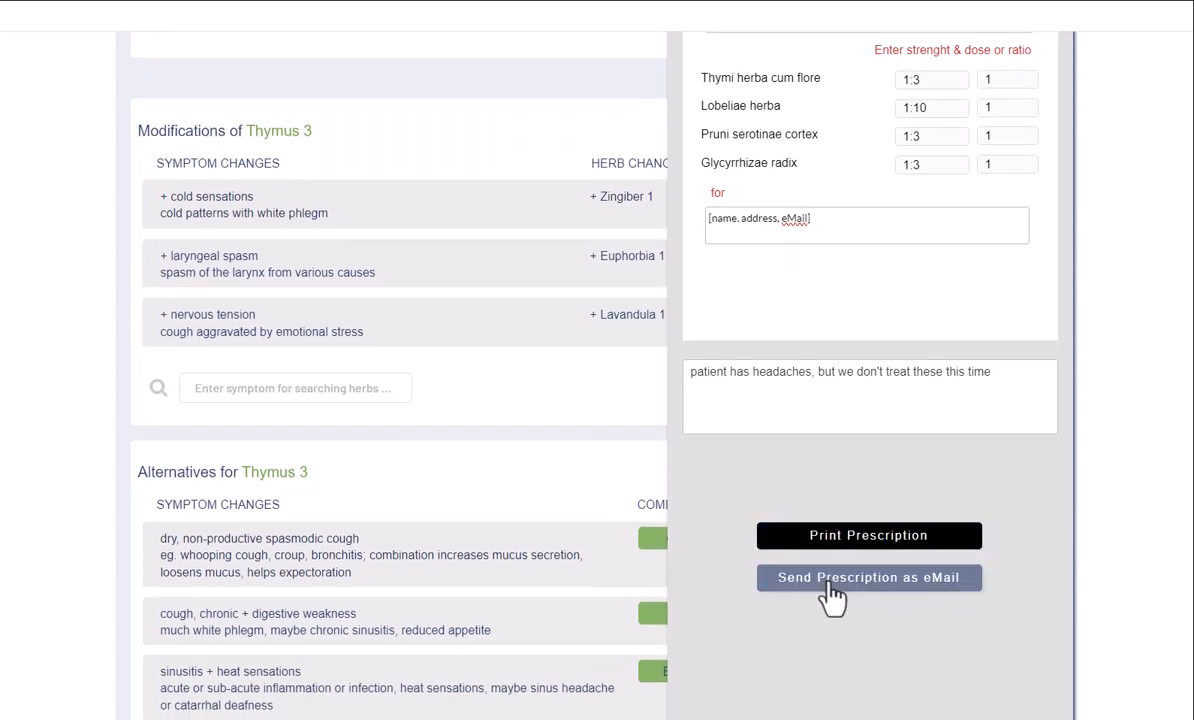
- E-mail the prescription to the recipient's address with message 'Hello', confirming the precautions checkbox
left_click(832, 596)
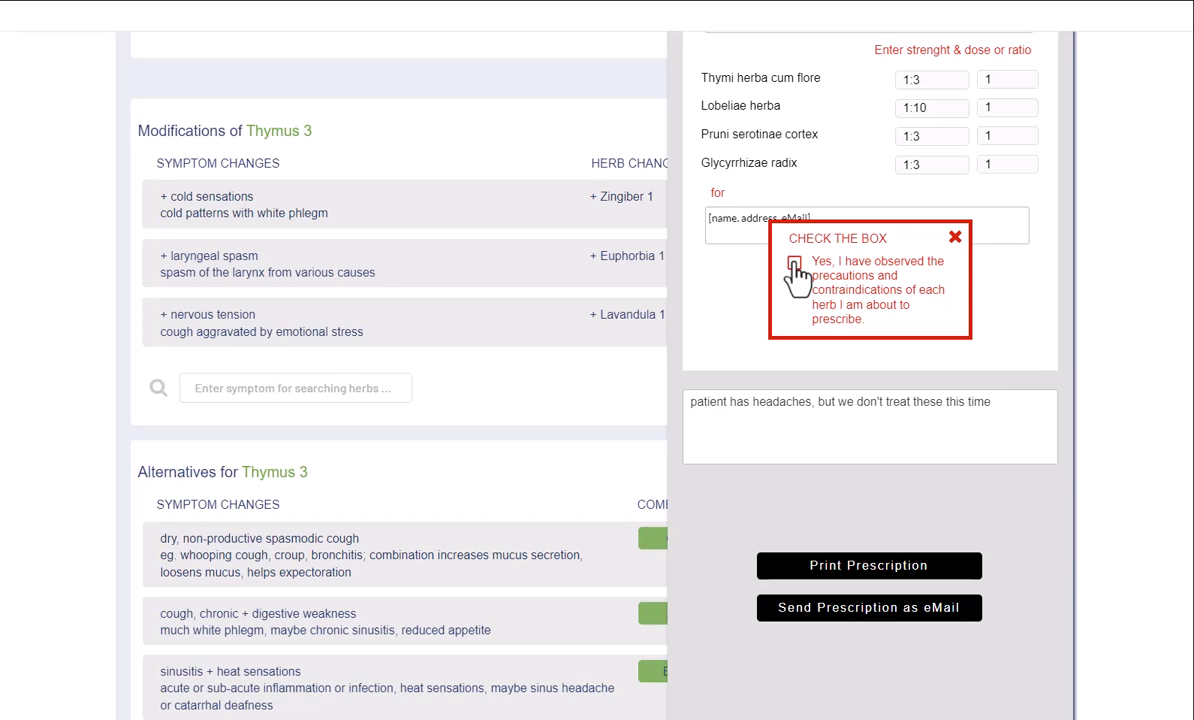
left_click(794, 264)
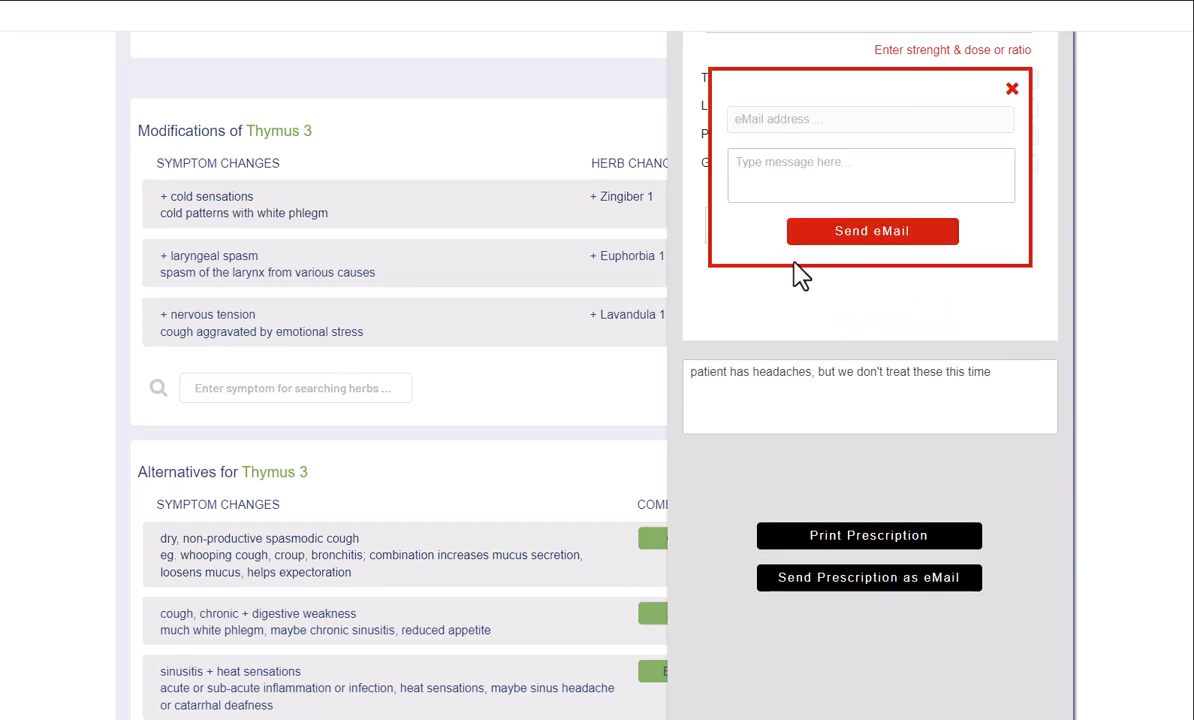
left_click(784, 116)
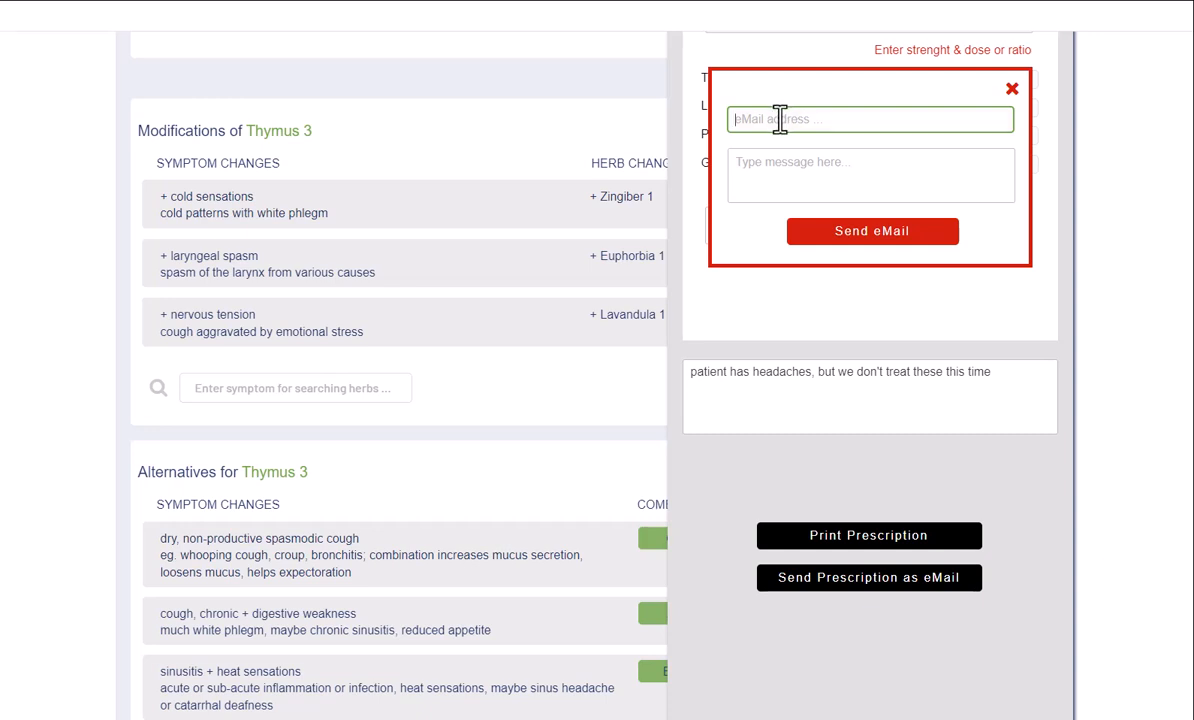
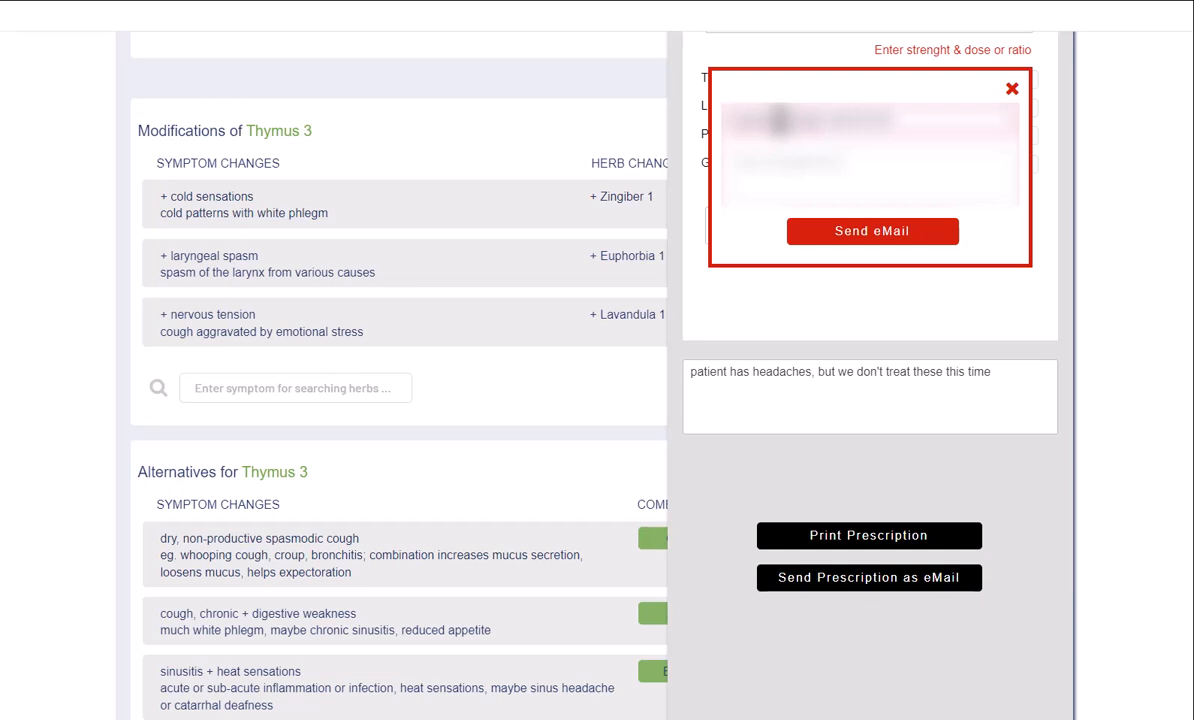
type("com")
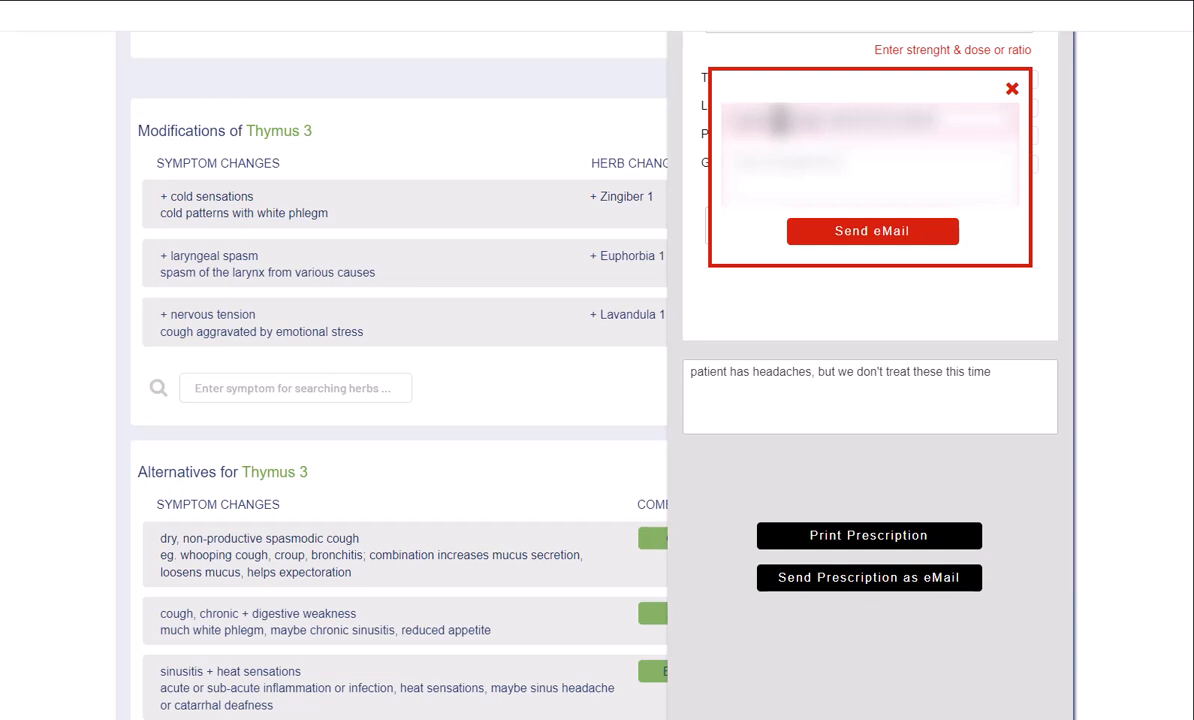
type("om")
left_click(785, 161)
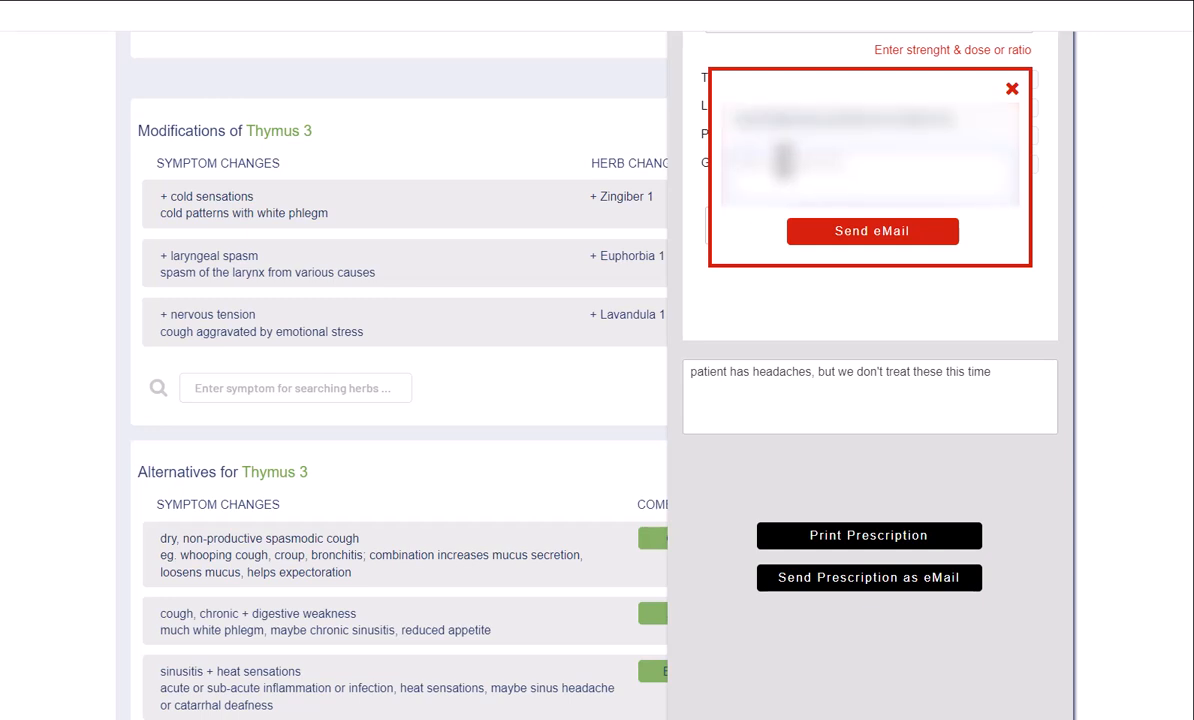
type("Hello")
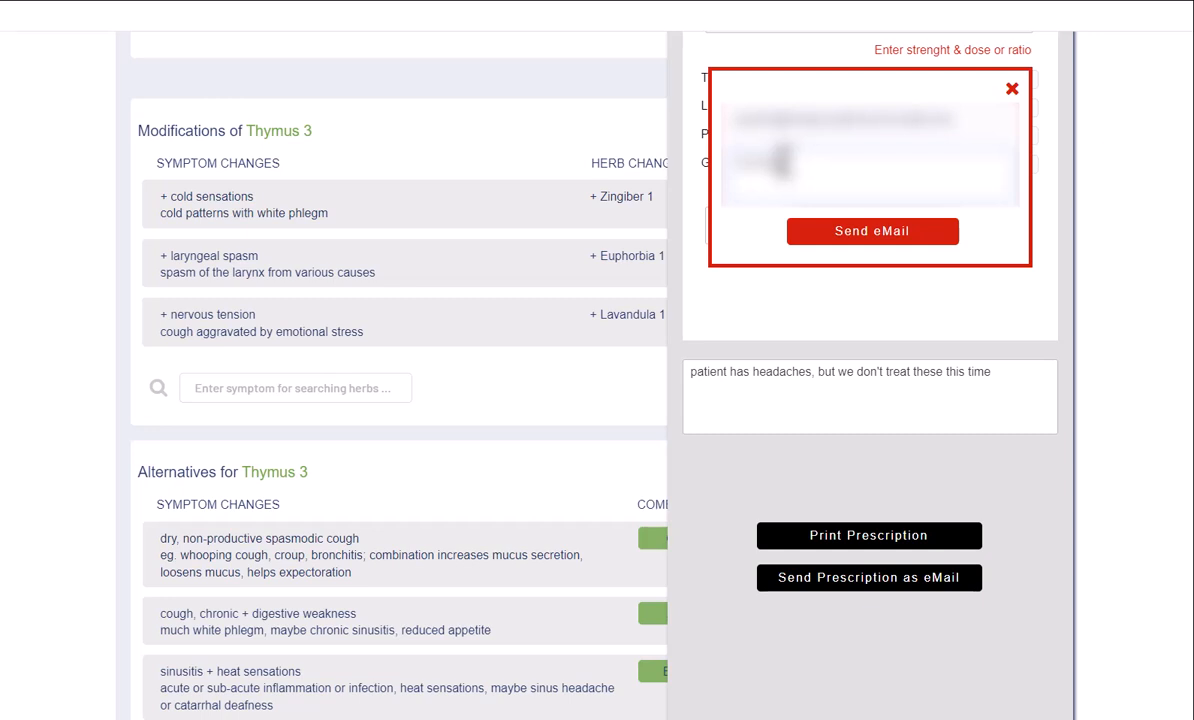
left_click(828, 236)
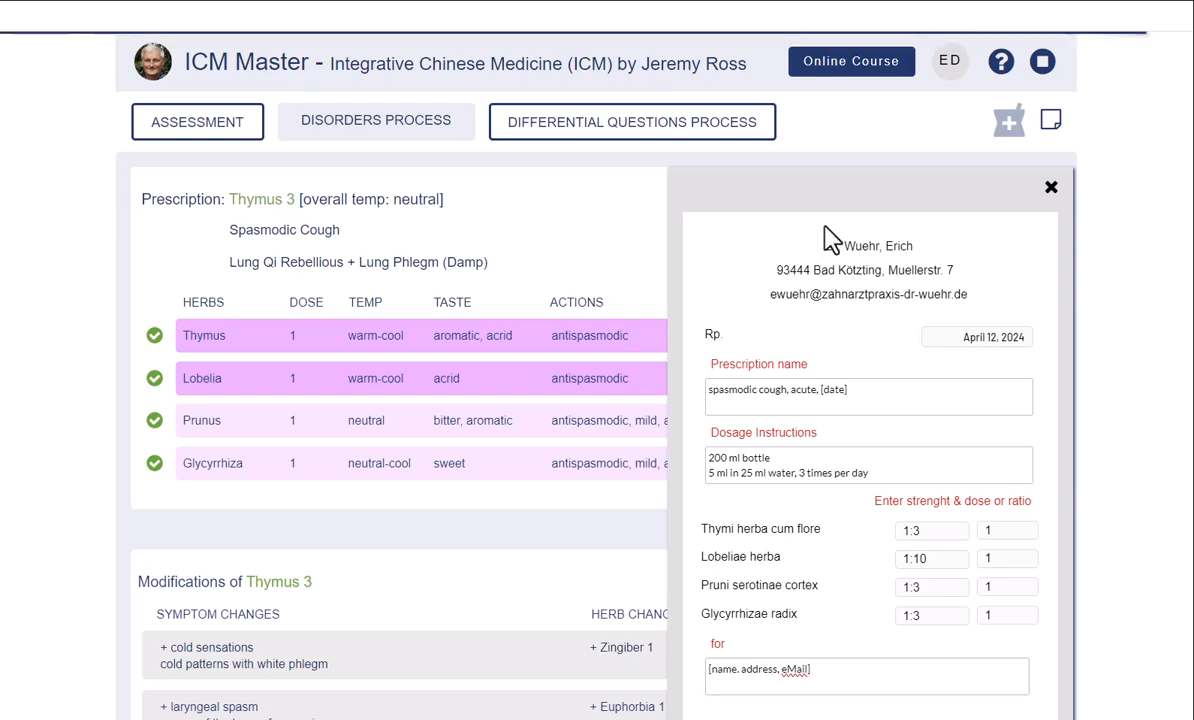
- Go to Next Patient, returning to the patient-number start screen
scroll(828, 236, "down", 3)
scroll(826, 228, "down", 4)
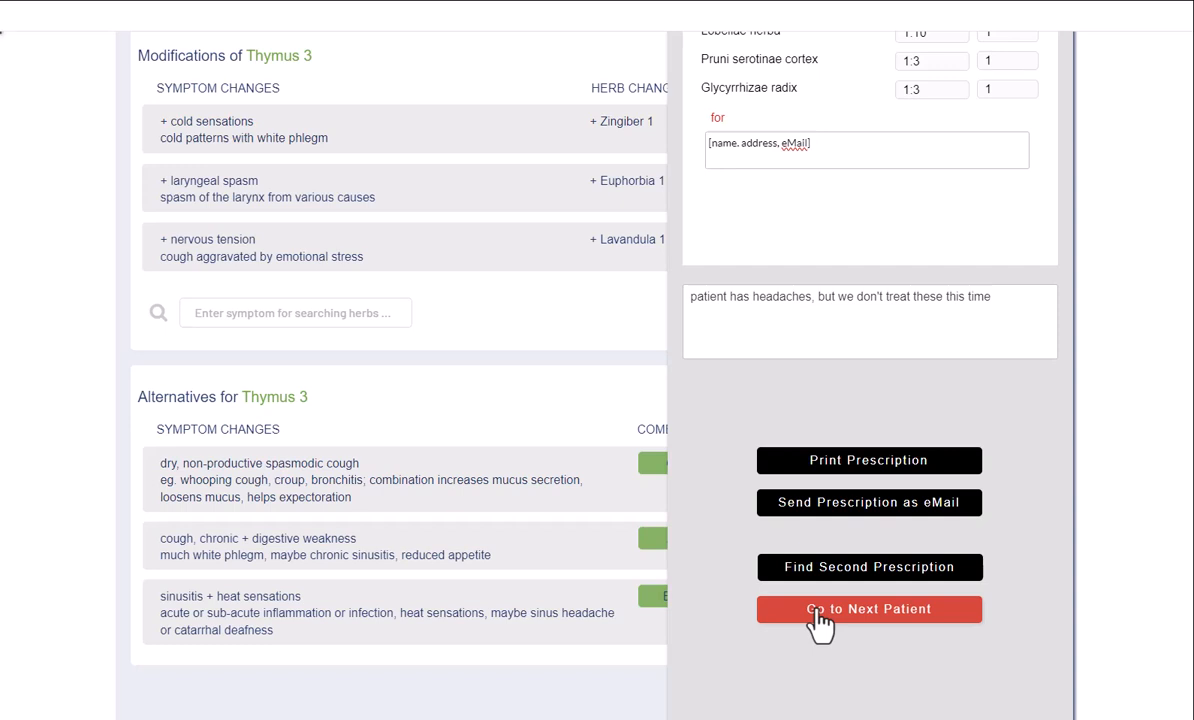
left_click(819, 620)
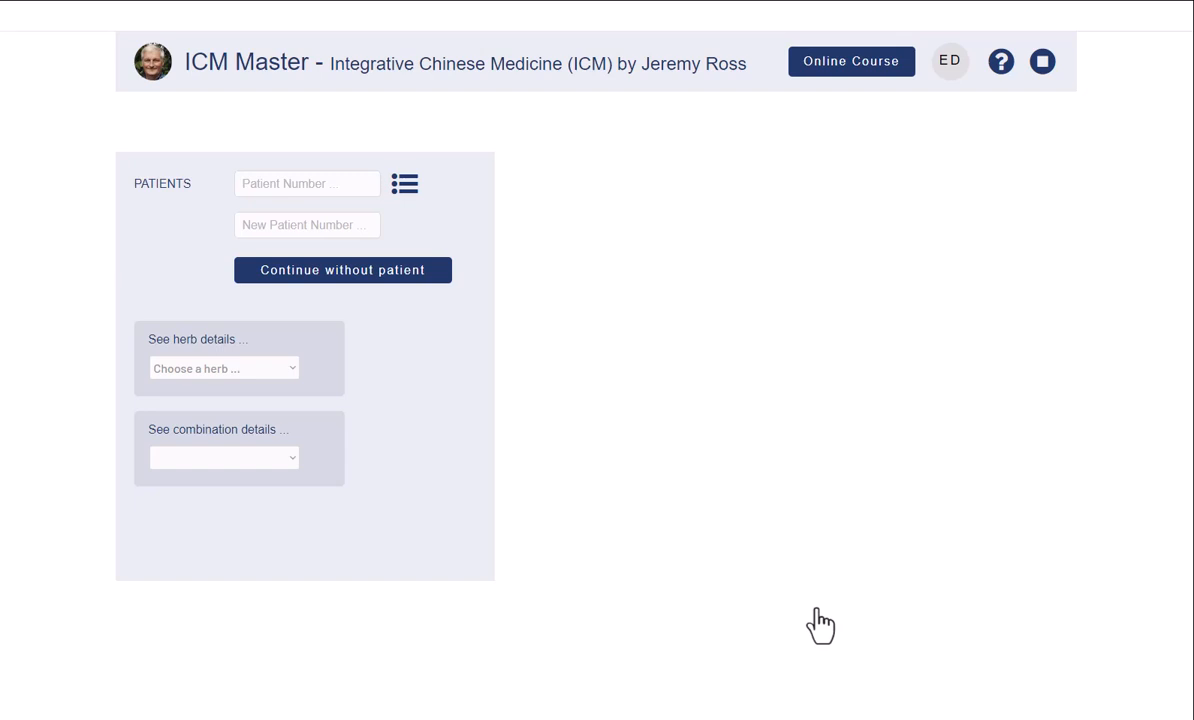